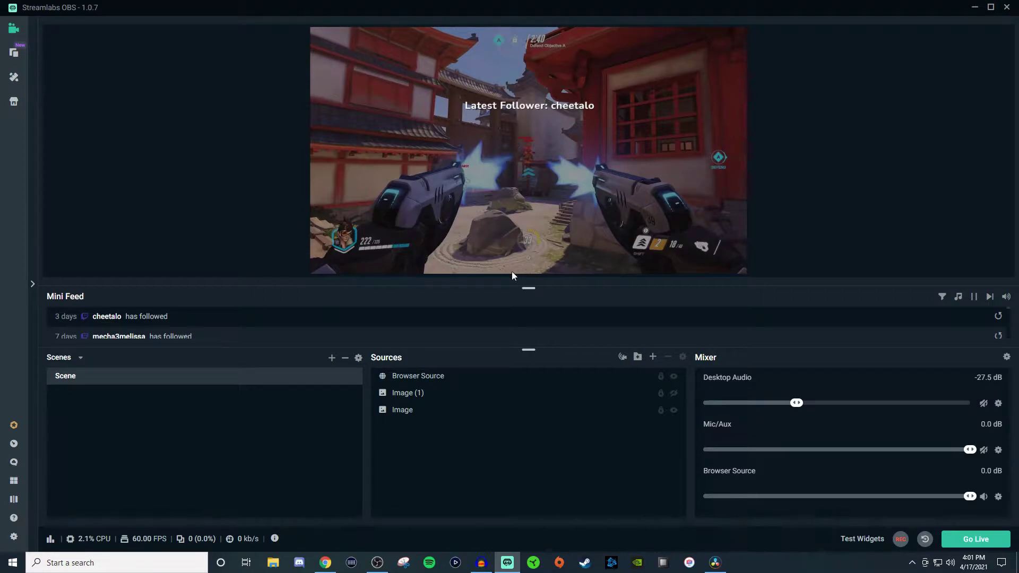
Step: Switch to Chrome and open the StreamElements overlays list from the account dashboard
{"action": "left_click", "coordinate": [325, 563]}
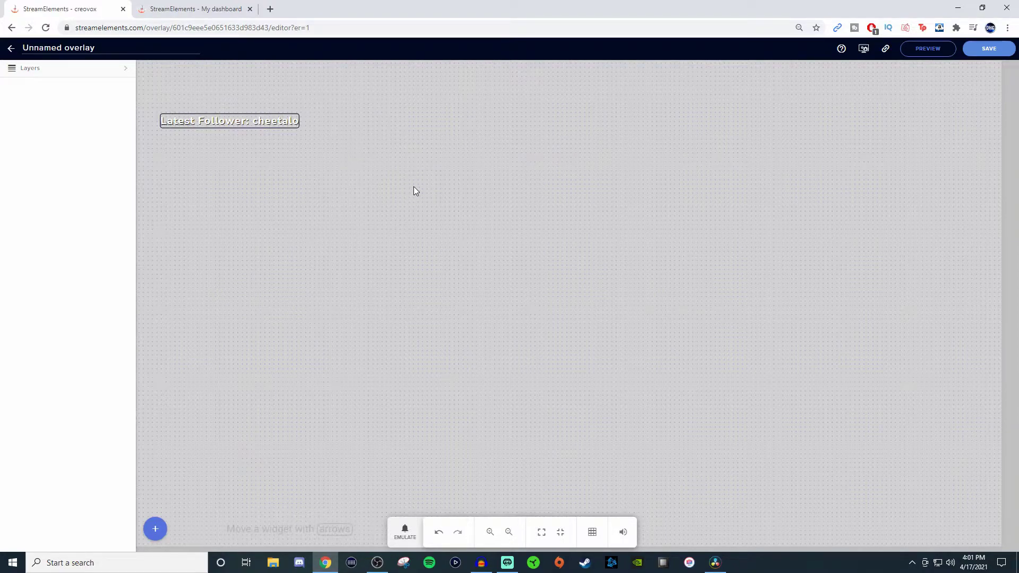
{"action": "left_click", "coordinate": [195, 9]}
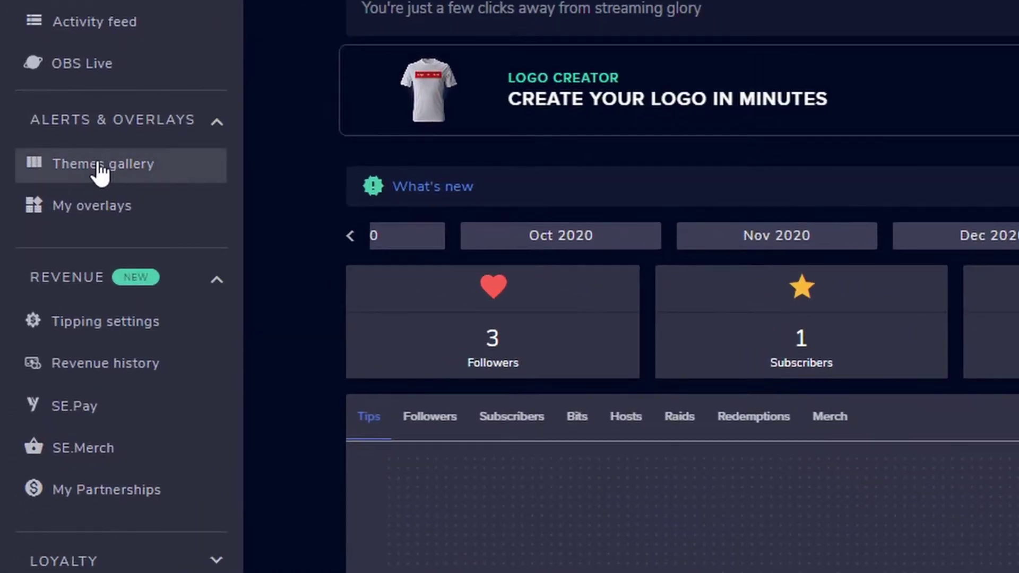
{"action": "left_click", "coordinate": [97, 212]}
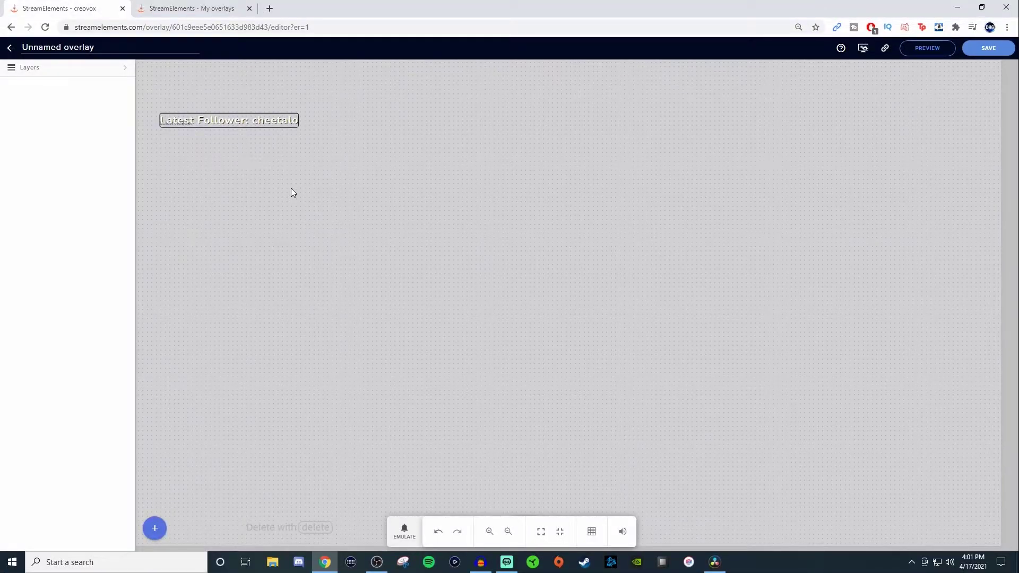
Step: Look over the StreamElements dashboard and its recent activity, and return to the unnamed overlay's editor
{"action": "left_click", "coordinate": [191, 9]}
{"action": "left_click", "coordinate": [39, 75]}
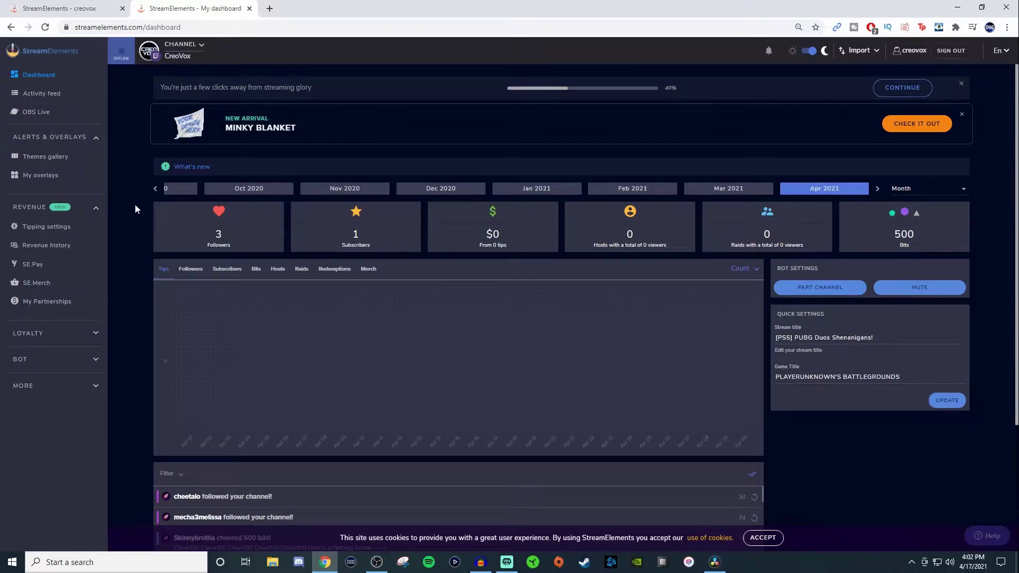
{"action": "scroll", "coordinate": [126, 211], "scroll_direction": "down", "scroll_amount": 3}
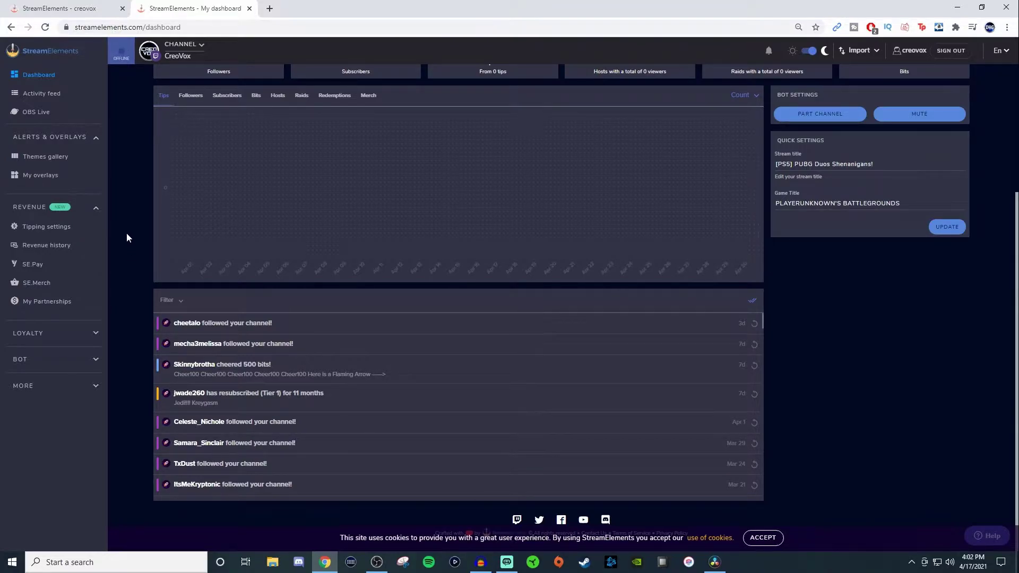
{"action": "left_click", "coordinate": [58, 8]}
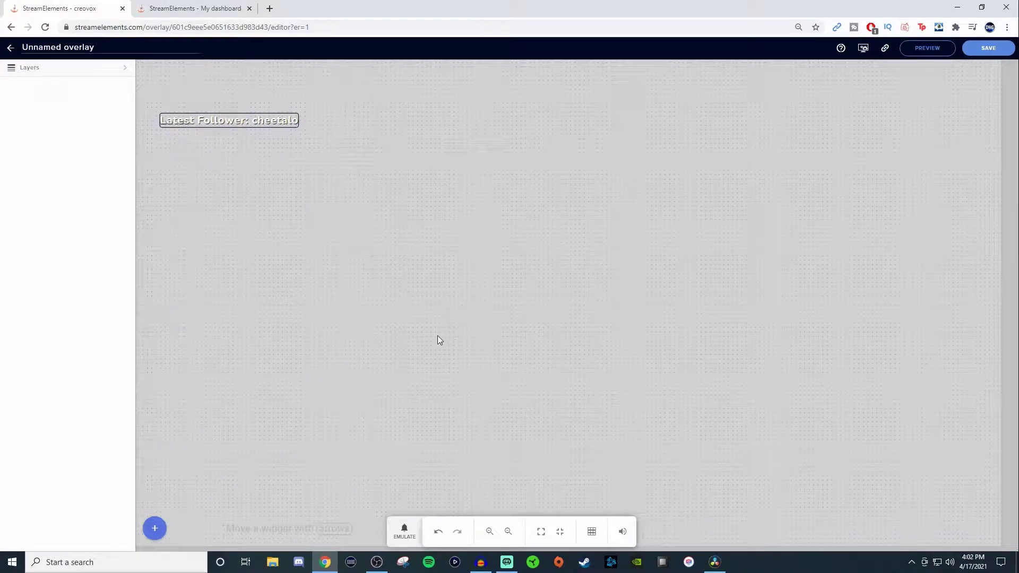
Step: Add a Latest follower label widget to the overlay
{"action": "left_click", "coordinate": [154, 528]}
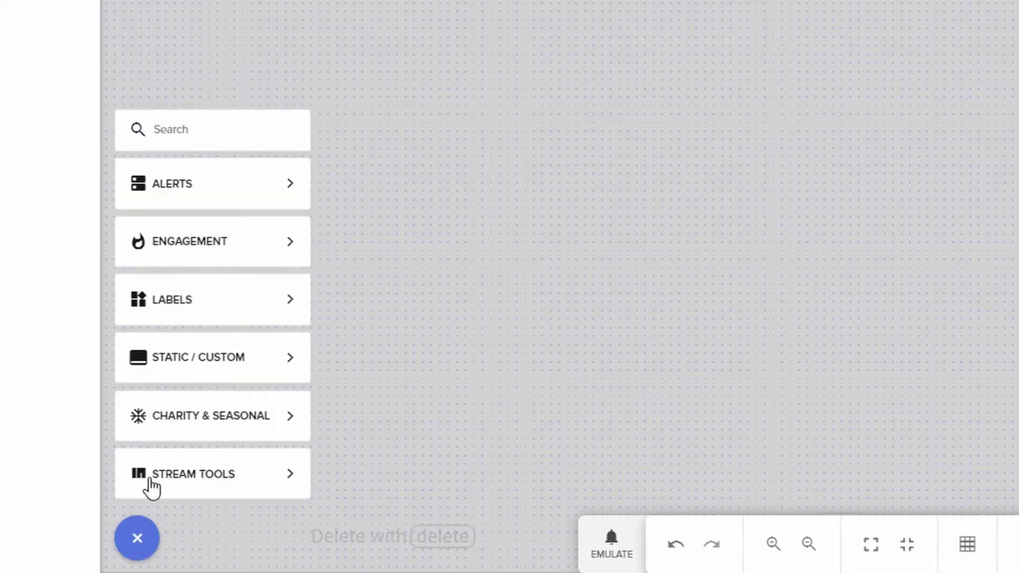
{"action": "mouse_move", "coordinate": [191, 316]}
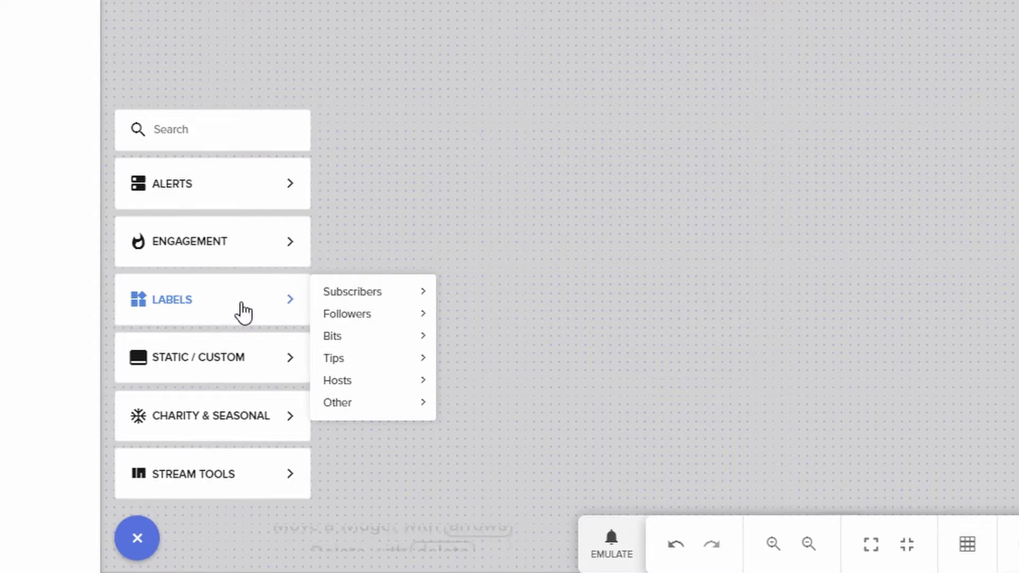
{"action": "mouse_move", "coordinate": [365, 320]}
{"action": "mouse_move", "coordinate": [516, 326]}
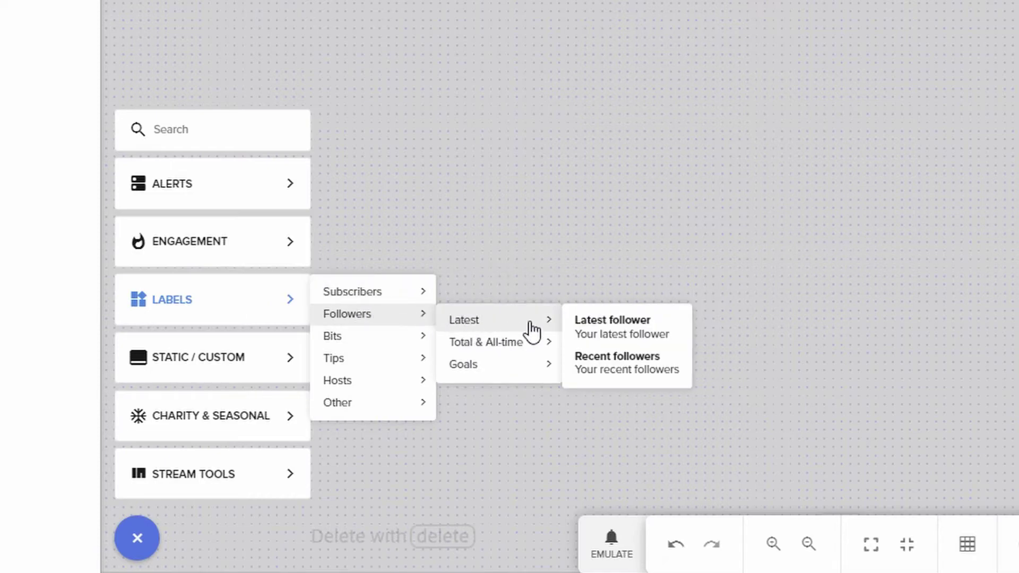
{"action": "left_click", "coordinate": [625, 334]}
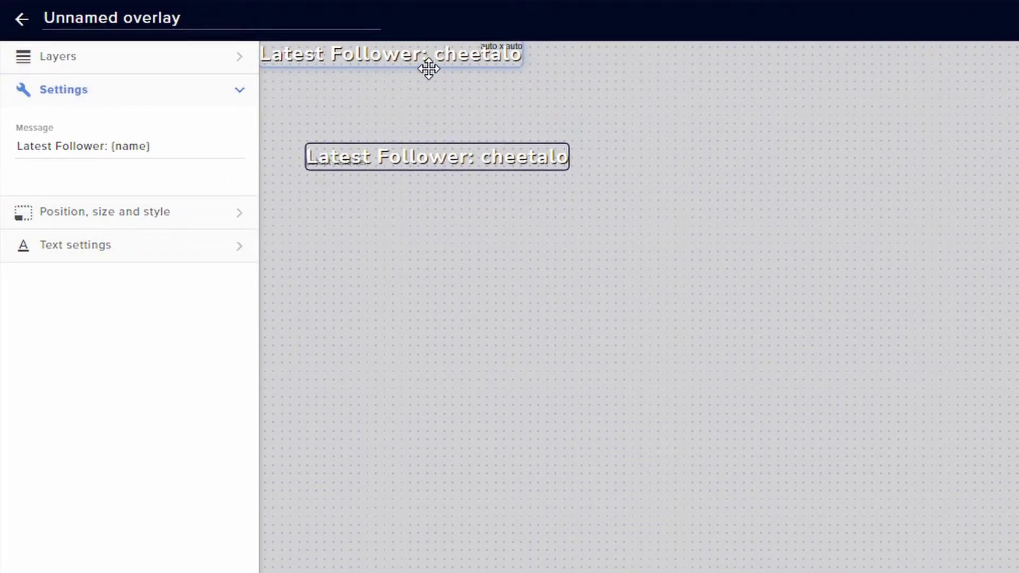
{"action": "left_click_drag", "start_coordinate": [428, 68], "coordinate": [417, 61]}
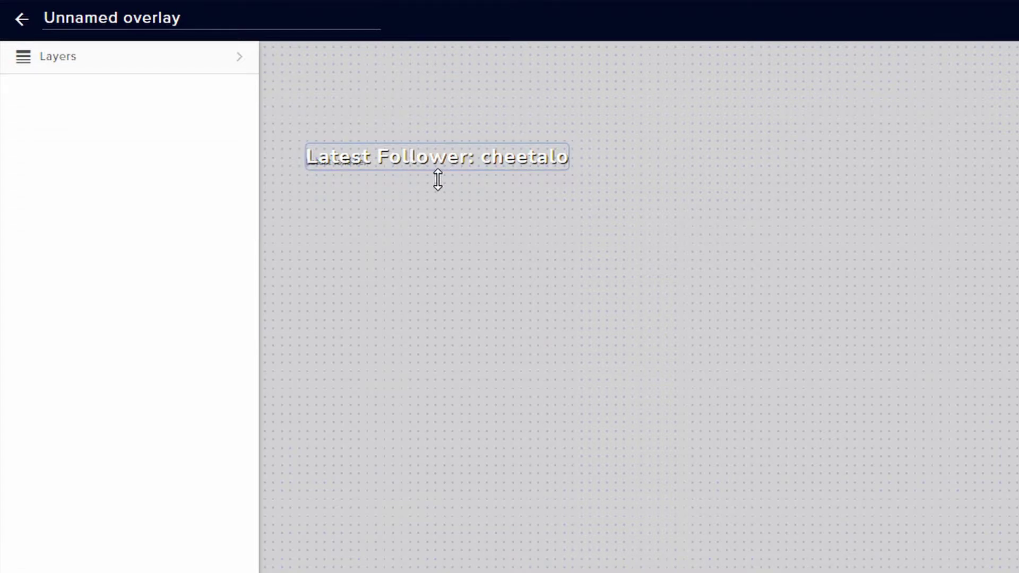
Step: Change the existing follower label's message to "Follower: {name}"
{"action": "left_click", "coordinate": [462, 166]}
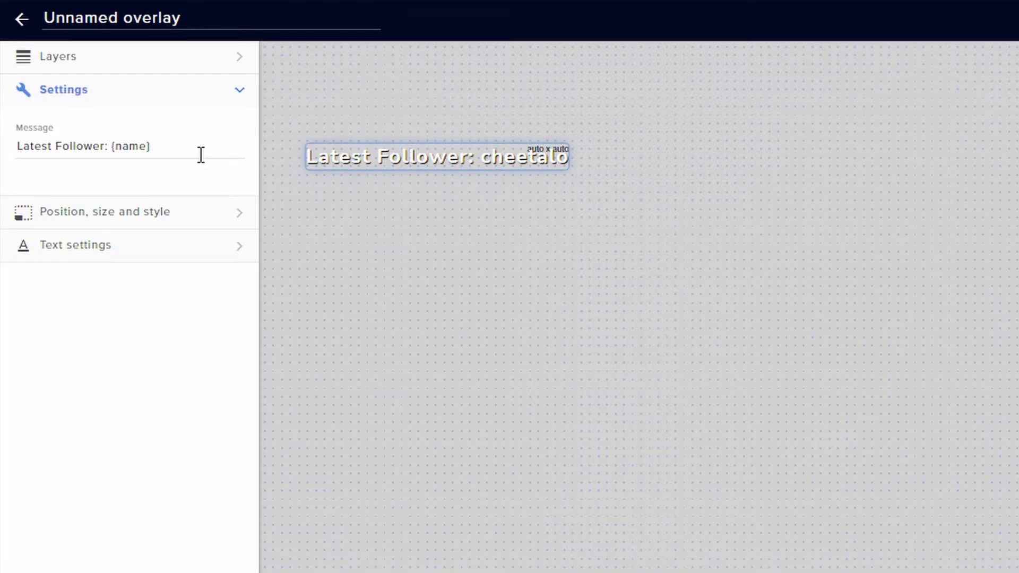
{"action": "left_click", "coordinate": [121, 155]}
{"action": "left_click_drag", "start_coordinate": [179, 156], "coordinate": [109, 158]}
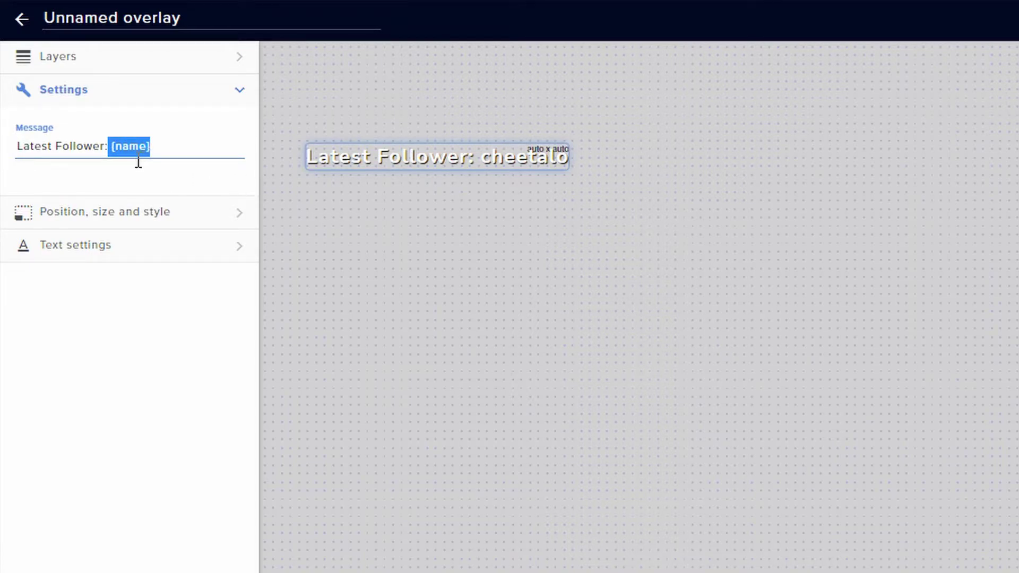
{"action": "left_click", "coordinate": [66, 157]}
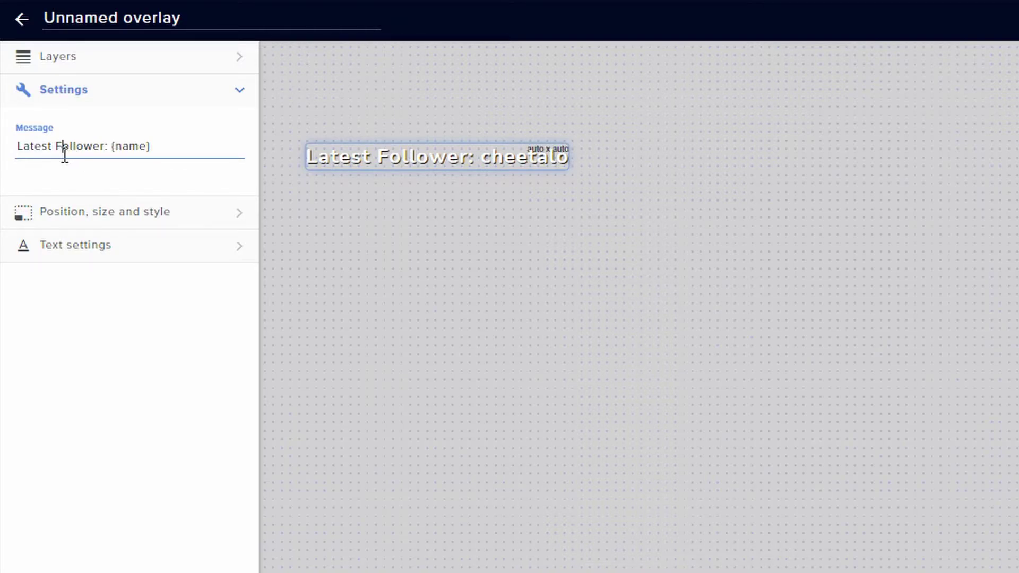
{"action": "key", "text": "shift+Home"}
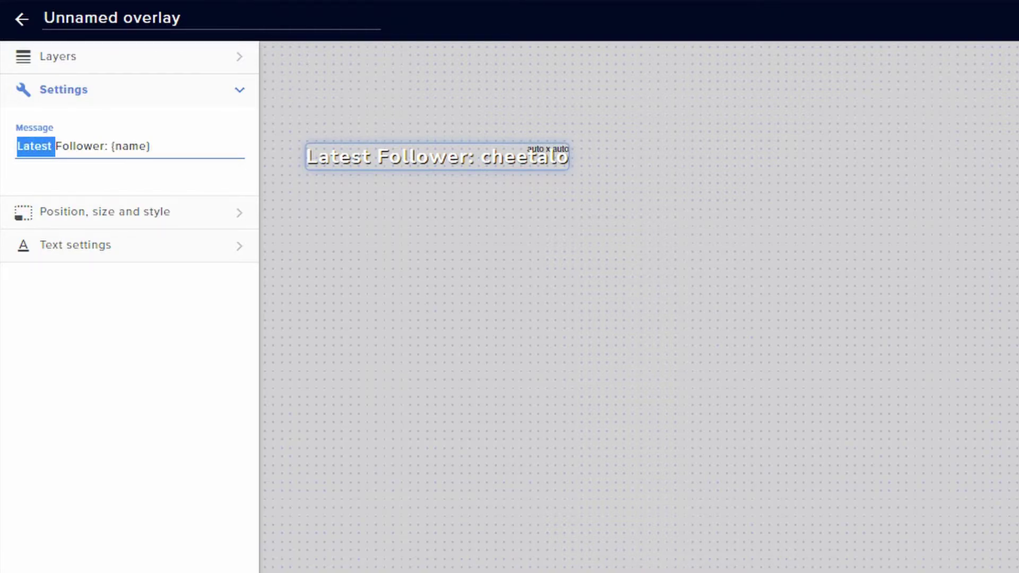
{"action": "key", "text": "BackSpace"}
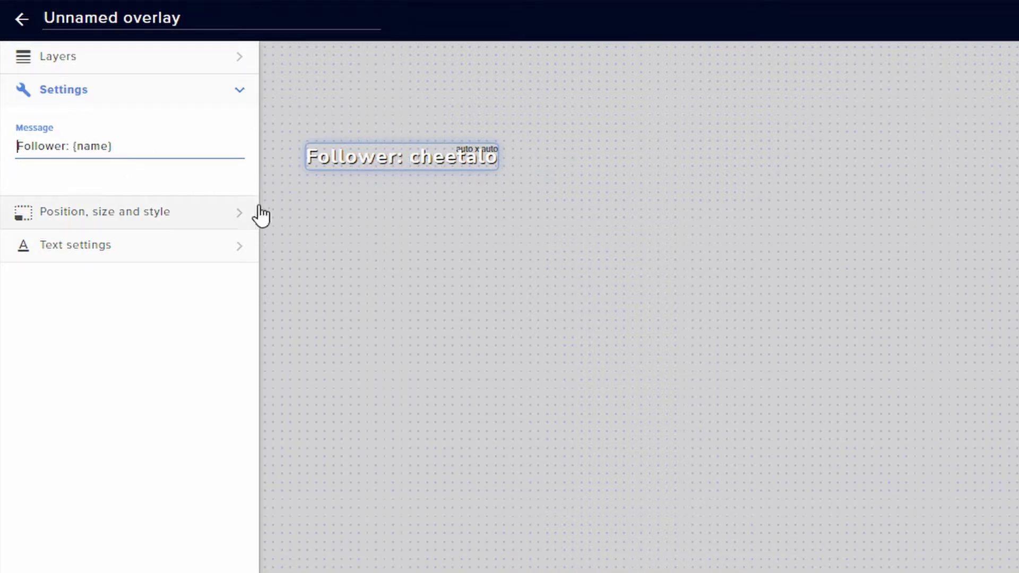
Step: Examine the follower label's position, size, opacity and text settings, and deselect the label
{"action": "left_click", "coordinate": [169, 211]}
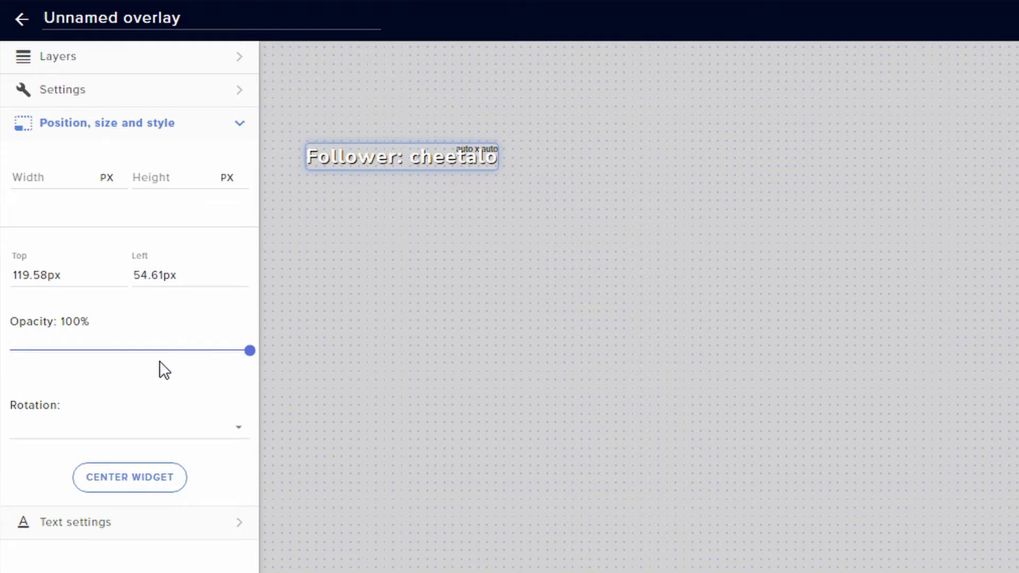
{"action": "left_click_drag", "start_coordinate": [233, 352], "coordinate": [275, 361]}
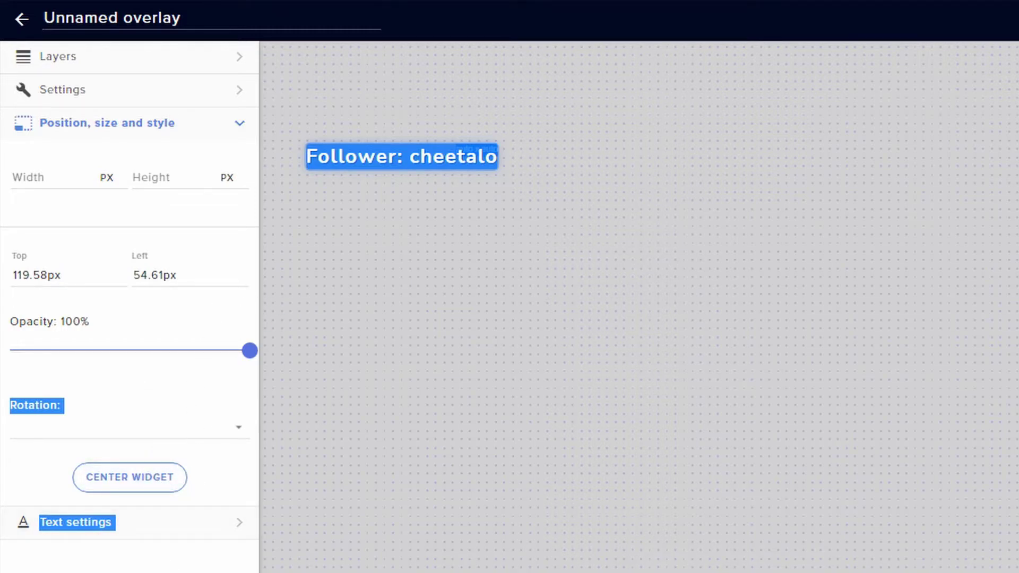
{"action": "scroll", "coordinate": [191, 266], "scroll_direction": "down", "scroll_amount": 7}
{"action": "left_click", "coordinate": [191, 159]}
{"action": "scroll", "coordinate": [192, 200], "scroll_direction": "down", "scroll_amount": 5}
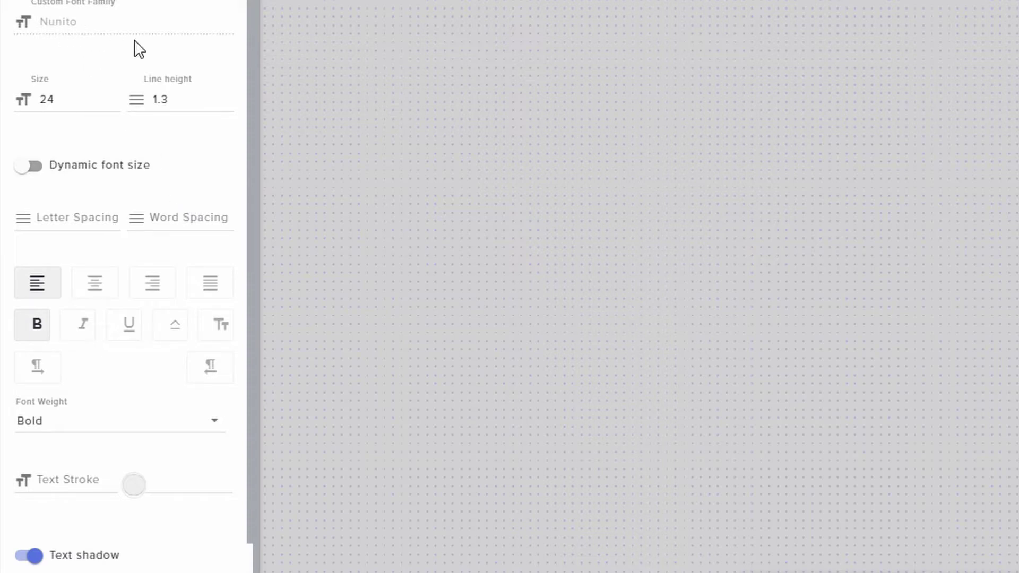
{"action": "left_click", "coordinate": [373, 68]}
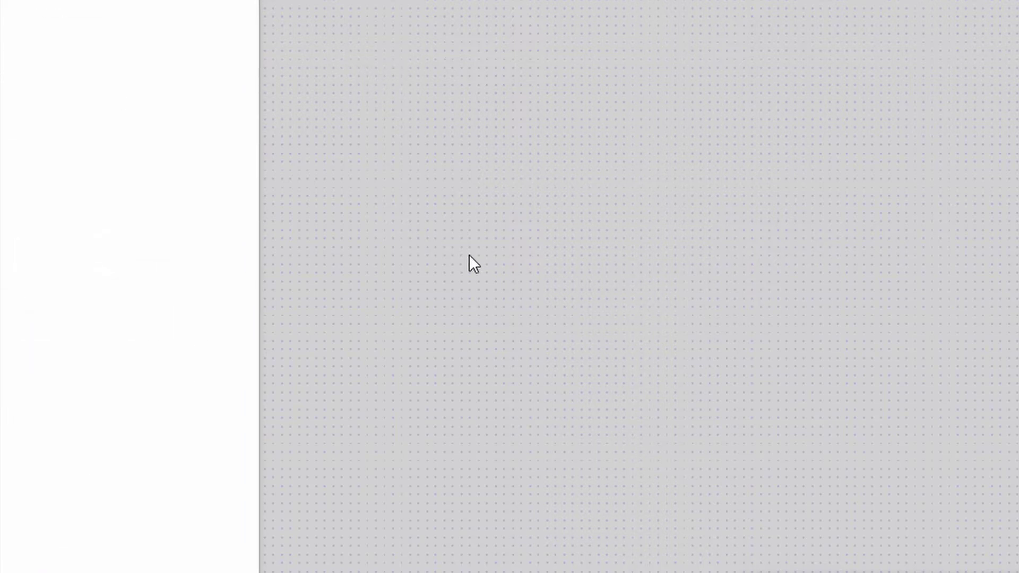
Step: Add a Latest subscriber label and place it directly above the follower label, aligned with its left edge
{"action": "left_click", "coordinate": [175, 567]}
{"action": "mouse_move", "coordinate": [120, 443]}
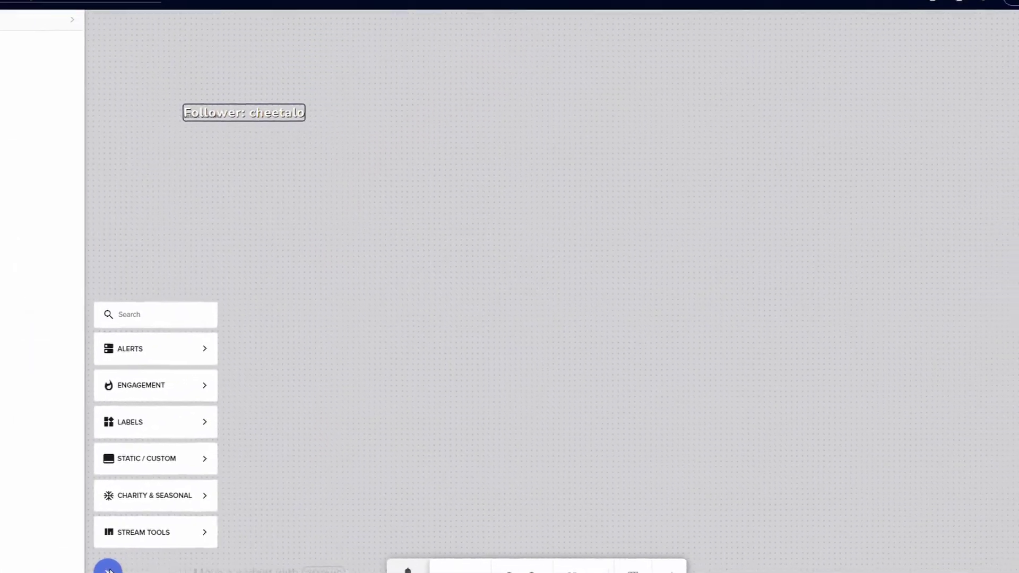
{"action": "mouse_move", "coordinate": [139, 428]}
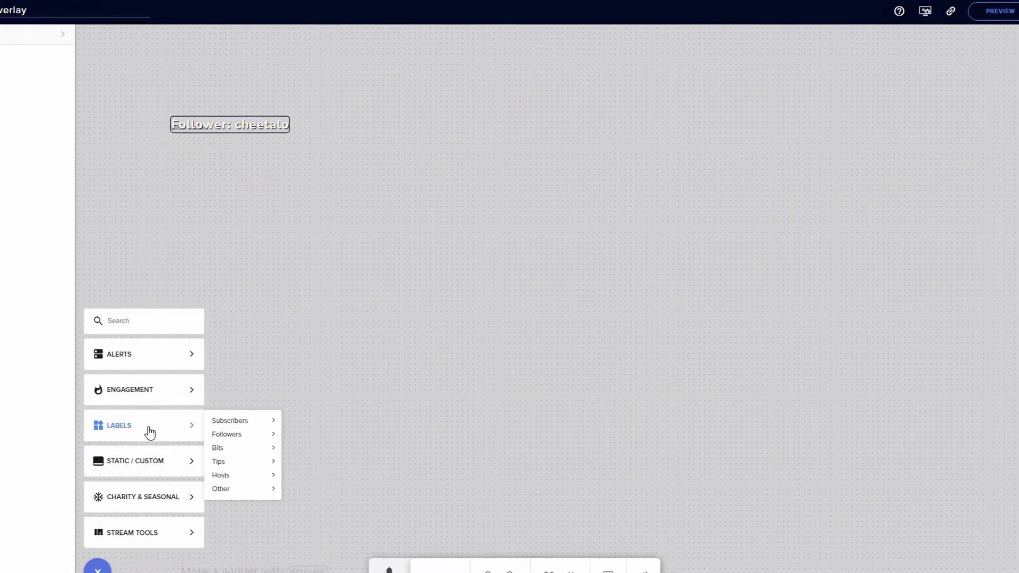
{"action": "mouse_move", "coordinate": [220, 421]}
{"action": "mouse_move", "coordinate": [296, 421]}
{"action": "left_click", "coordinate": [378, 425]}
{"action": "left_click_drag", "start_coordinate": [179, 40], "coordinate": [265, 100]}
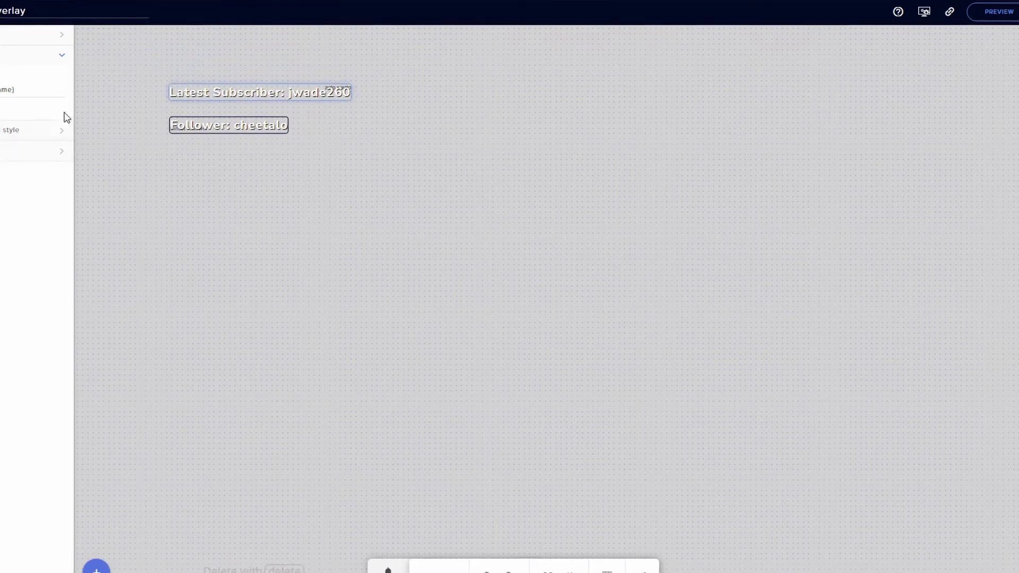
Step: Add a latest cheer label from the Bits labels and place it just below the follower label
{"action": "left_click", "coordinate": [104, 559]}
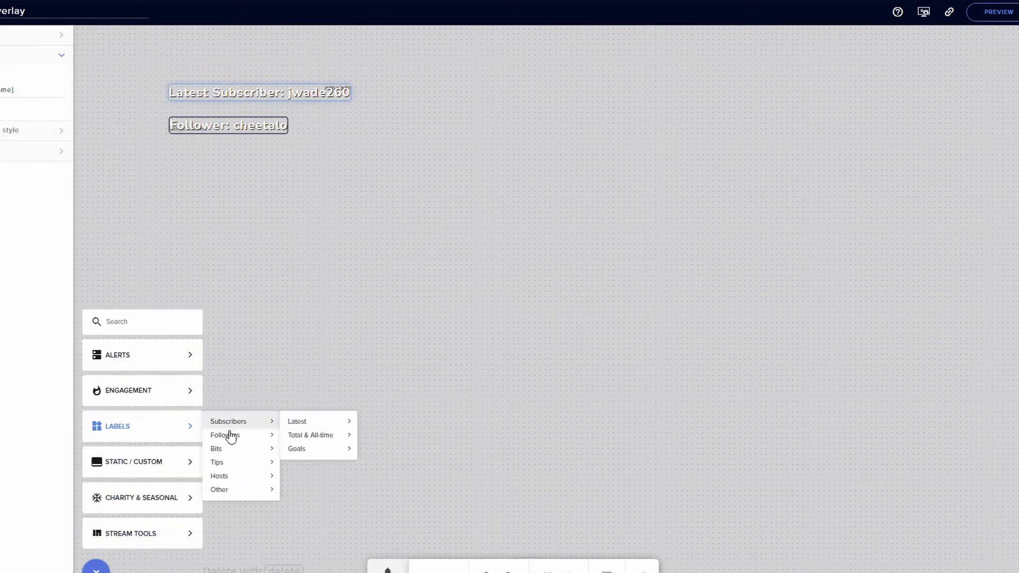
{"action": "mouse_move", "coordinate": [250, 451]}
{"action": "mouse_move", "coordinate": [314, 455]}
{"action": "left_click", "coordinate": [384, 455]}
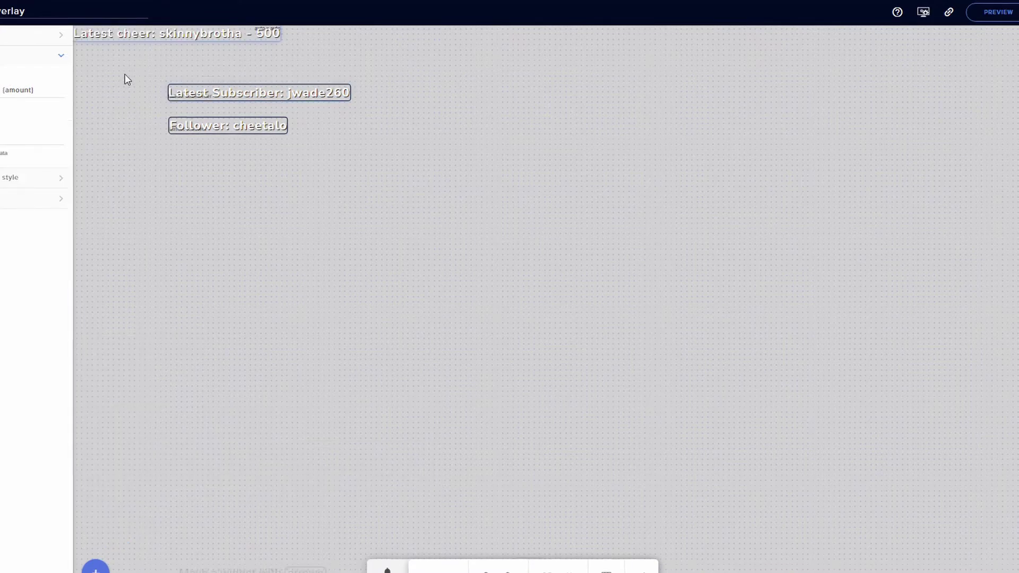
{"action": "left_click_drag", "start_coordinate": [137, 40], "coordinate": [217, 174]}
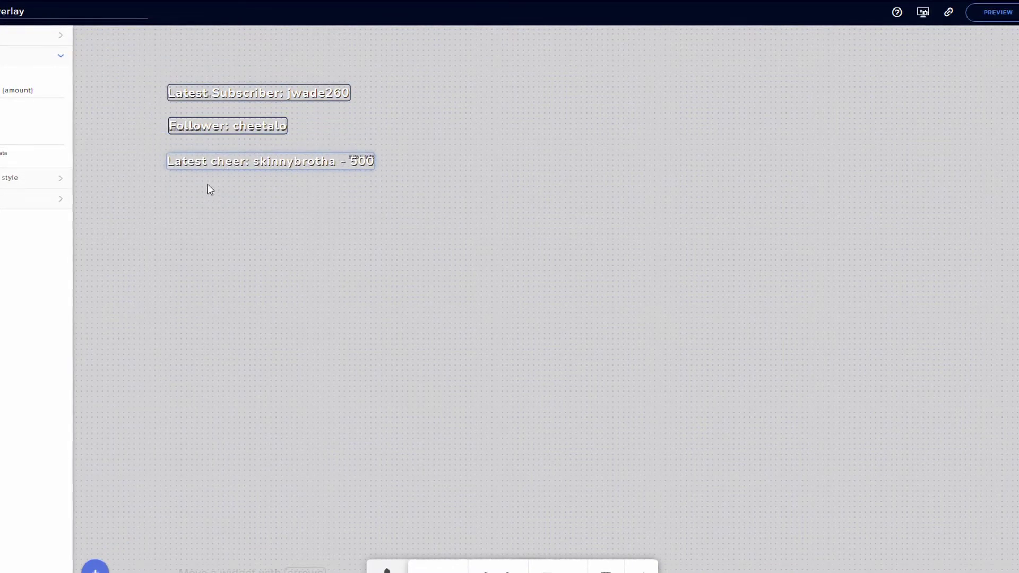
Step: Add a Recent hosts label and place it below the latest cheer label
{"action": "left_click", "coordinate": [95, 568]}
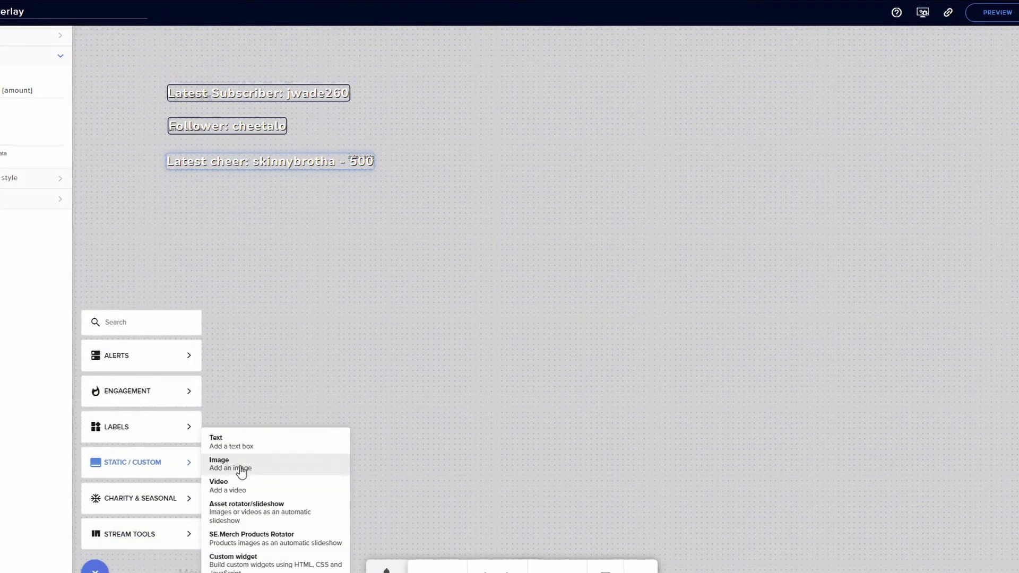
{"action": "mouse_move", "coordinate": [252, 451]}
{"action": "mouse_move", "coordinate": [239, 477]}
{"action": "mouse_move", "coordinate": [296, 481]}
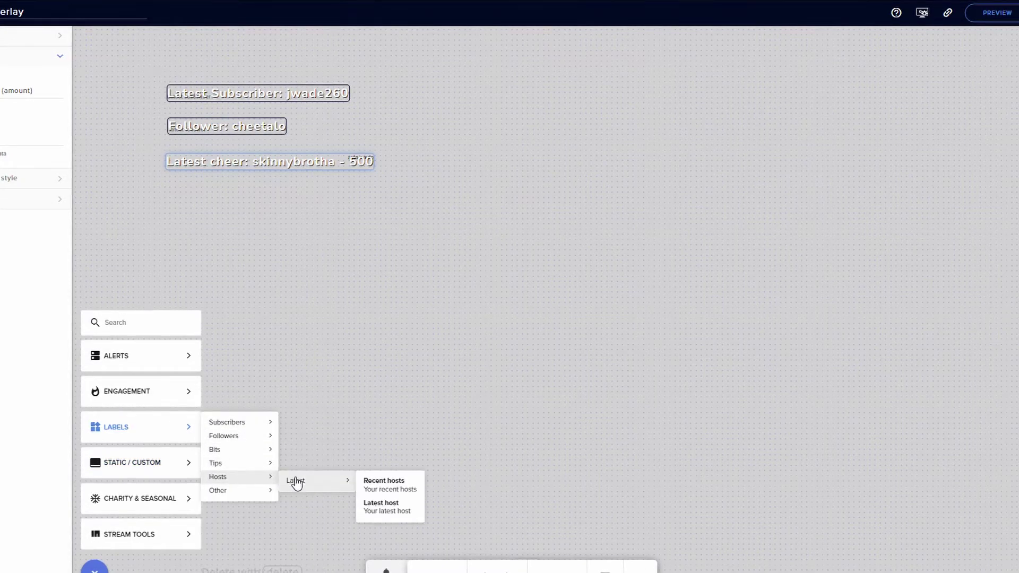
{"action": "left_click", "coordinate": [399, 483]}
{"action": "left_click_drag", "start_coordinate": [168, 49], "coordinate": [257, 210]}
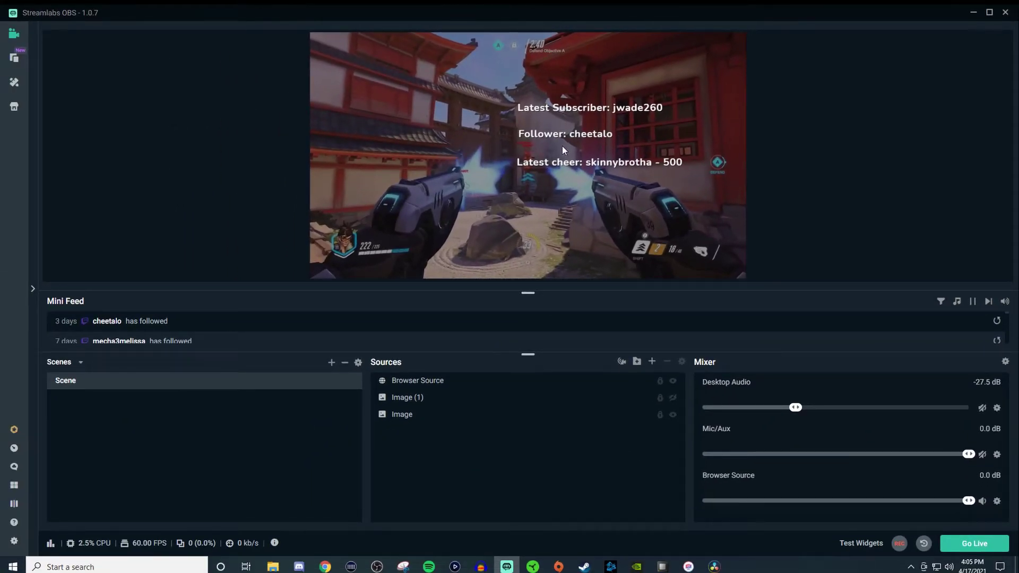
Step: In Streamlabs OBS, hide the existing Browser Source in the scene and deselect it
{"action": "left_click", "coordinate": [672, 386]}
{"action": "left_click", "coordinate": [672, 385]}
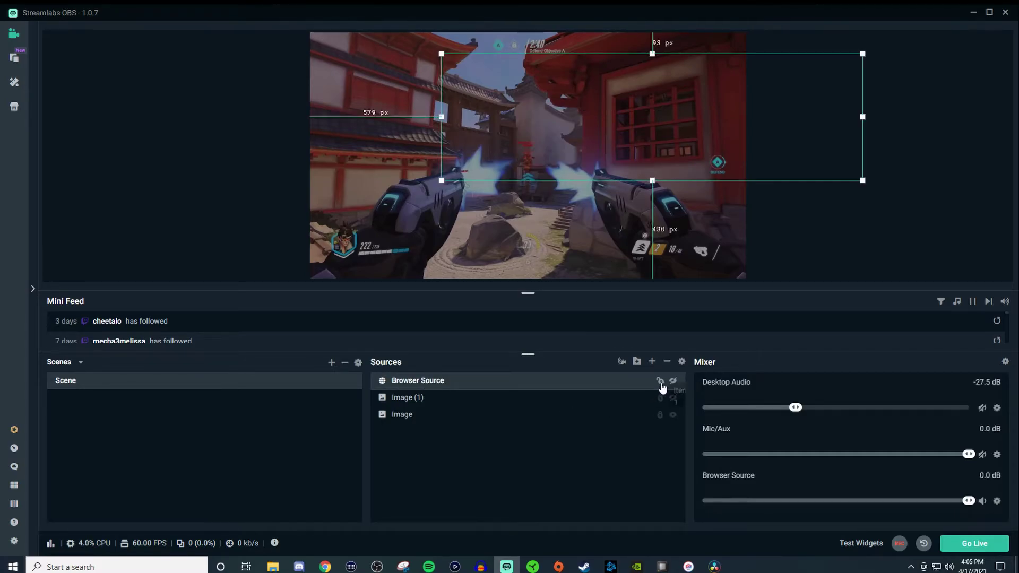
{"action": "left_click", "coordinate": [572, 438]}
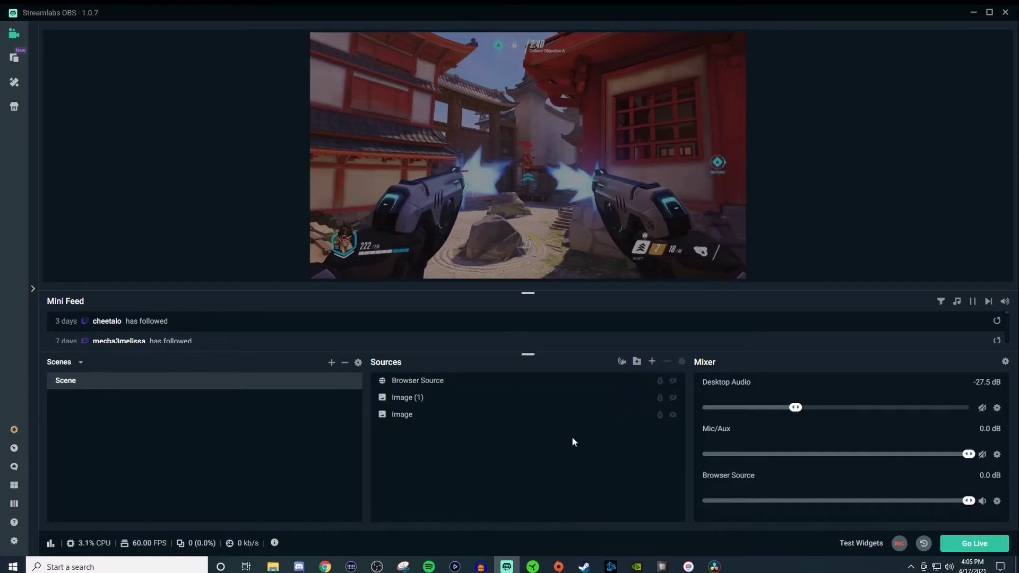
Step: Add a new Browser Source to the scene instead of reusing the existing one, keeping the suggested name
{"action": "left_click", "coordinate": [652, 362]}
{"action": "left_click", "coordinate": [290, 298]}
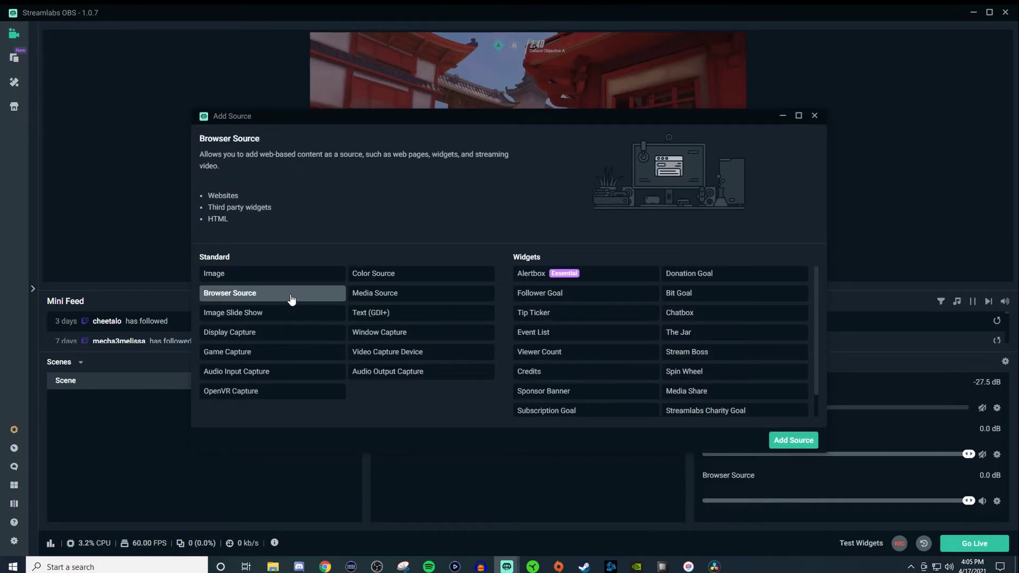
{"action": "left_click", "coordinate": [799, 441]}
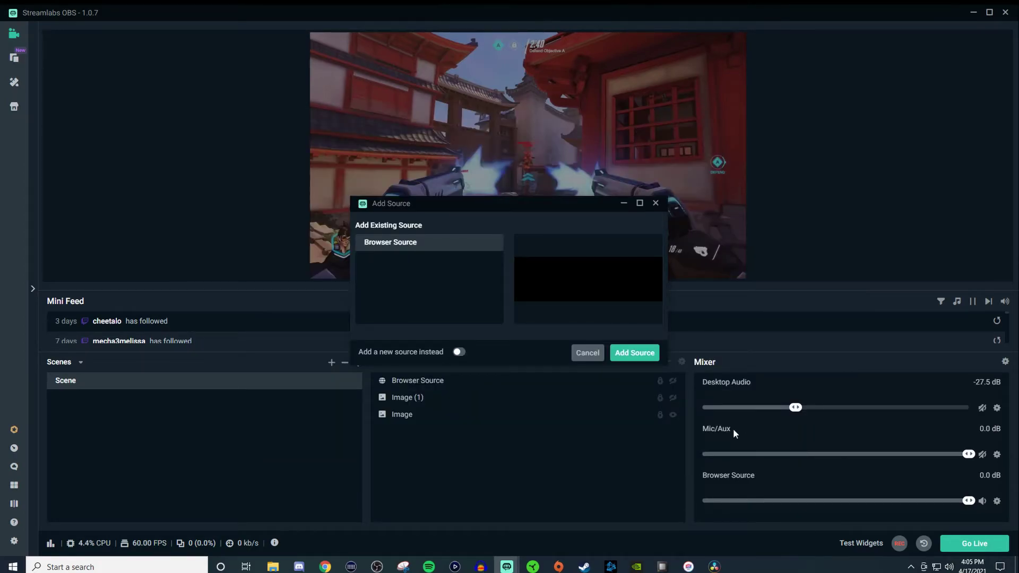
{"action": "left_click", "coordinate": [466, 353]}
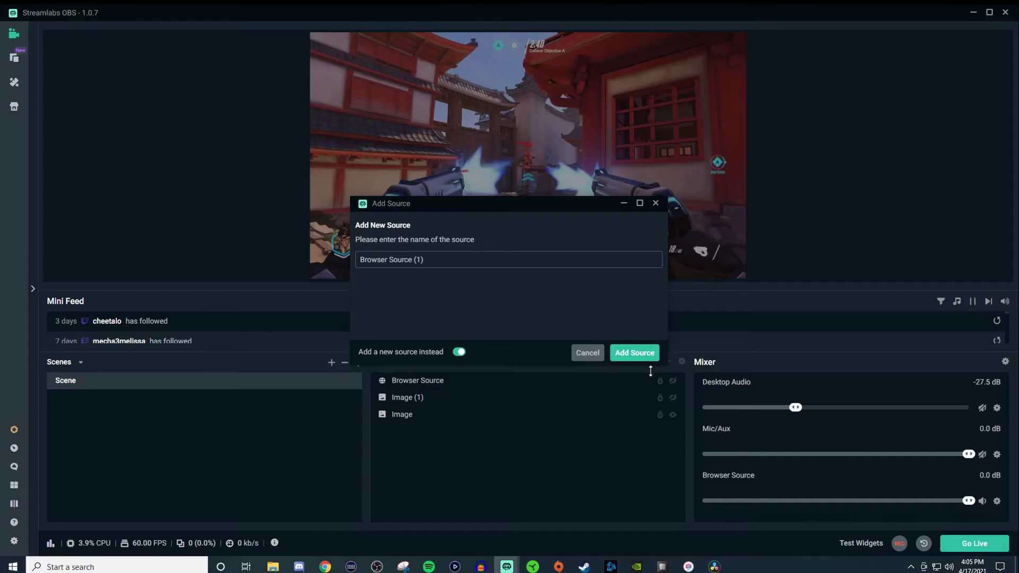
{"action": "left_click", "coordinate": [639, 353]}
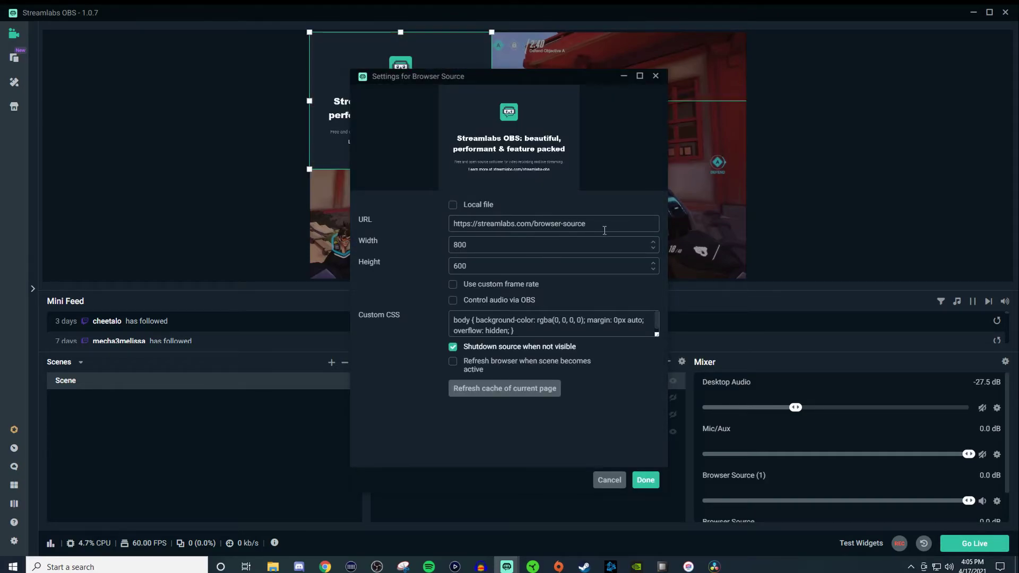
Step: Replace the new browser source's URL with the copied StreamElements overlay URL containing its access token, and save the source settings
{"action": "left_click_drag", "start_coordinate": [605, 230], "coordinate": [355, 258]}
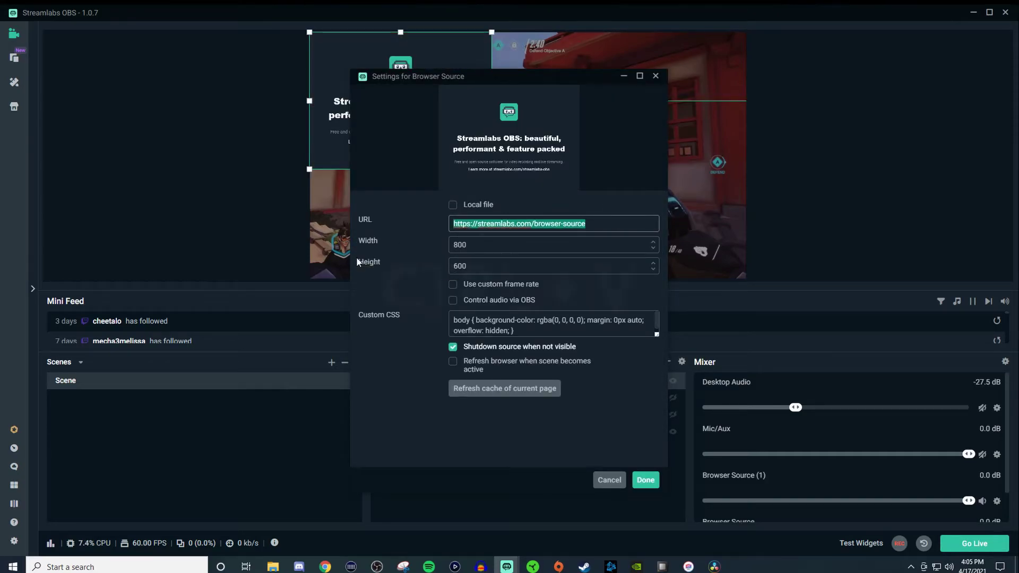
{"action": "key", "text": "ctrl+v"}
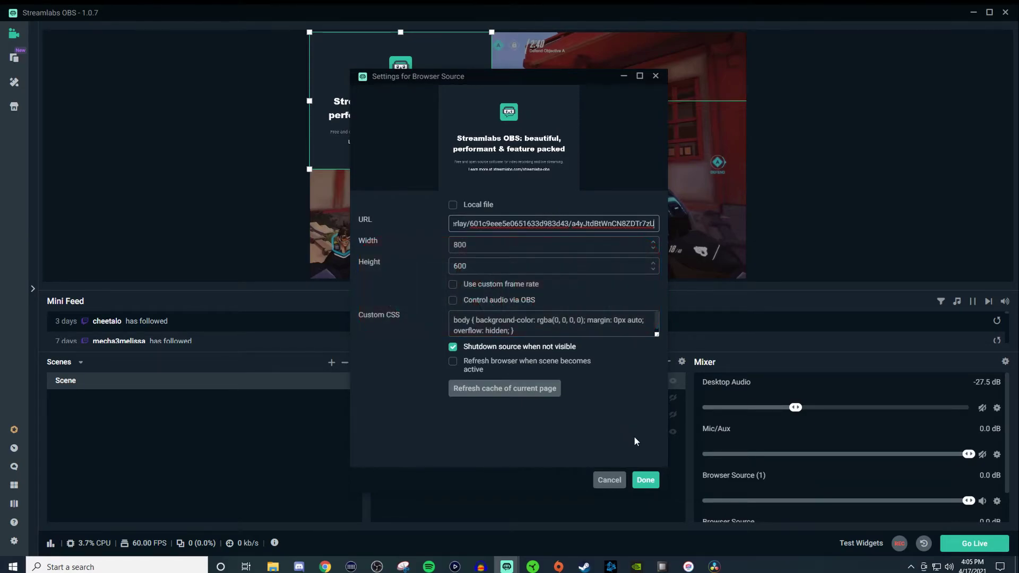
{"action": "left_click", "coordinate": [646, 480]}
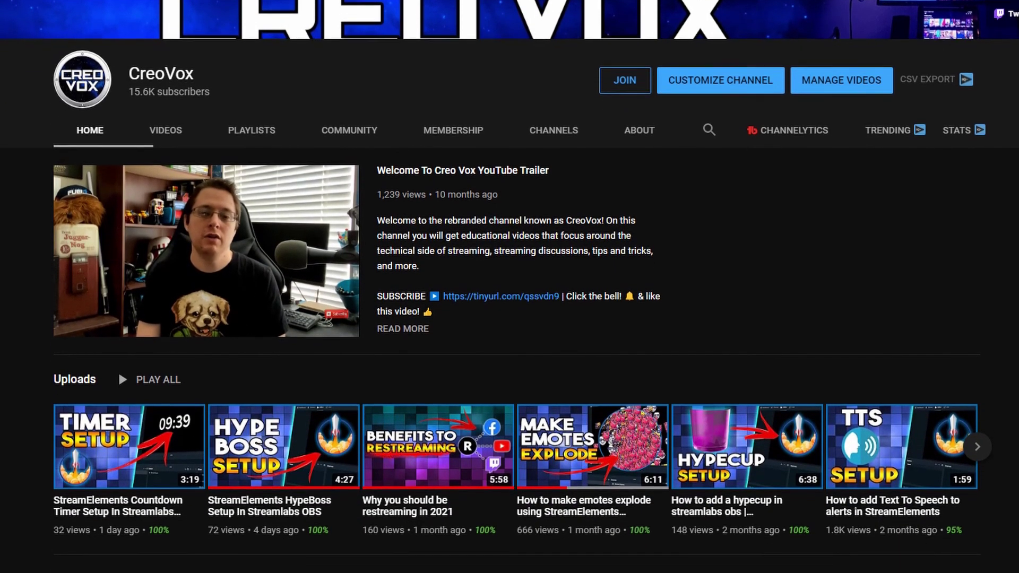
Step: Look through the CreoVox YouTube channel's home page, examining its uploads, Streamlabs OBS, OBS Studio and StreamElements tutorial sections and playlists
{"action": "scroll", "coordinate": [509, 287], "scroll_direction": "down", "scroll_amount": 3}
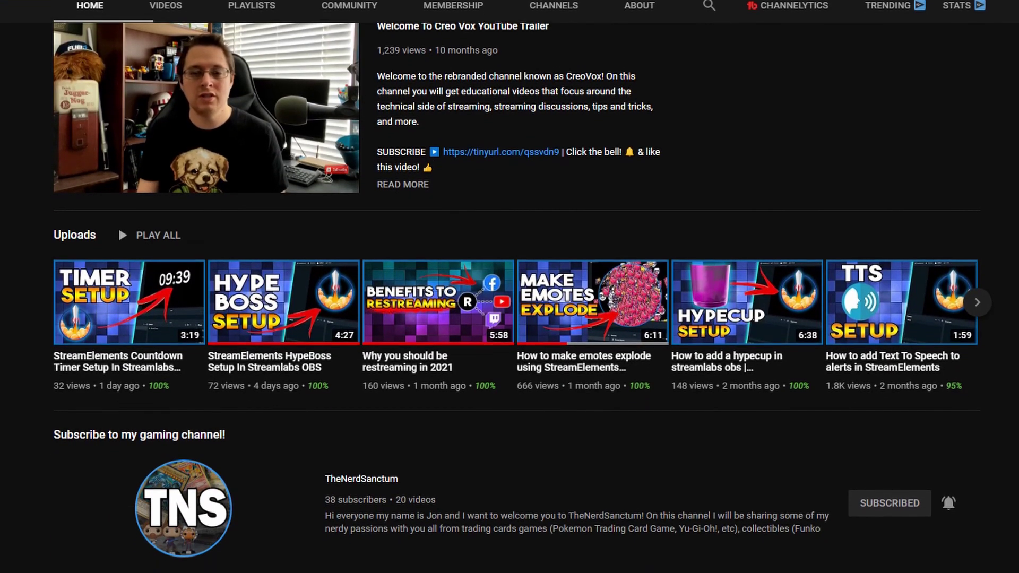
{"action": "scroll", "coordinate": [510, 287], "scroll_direction": "down", "scroll_amount": 4}
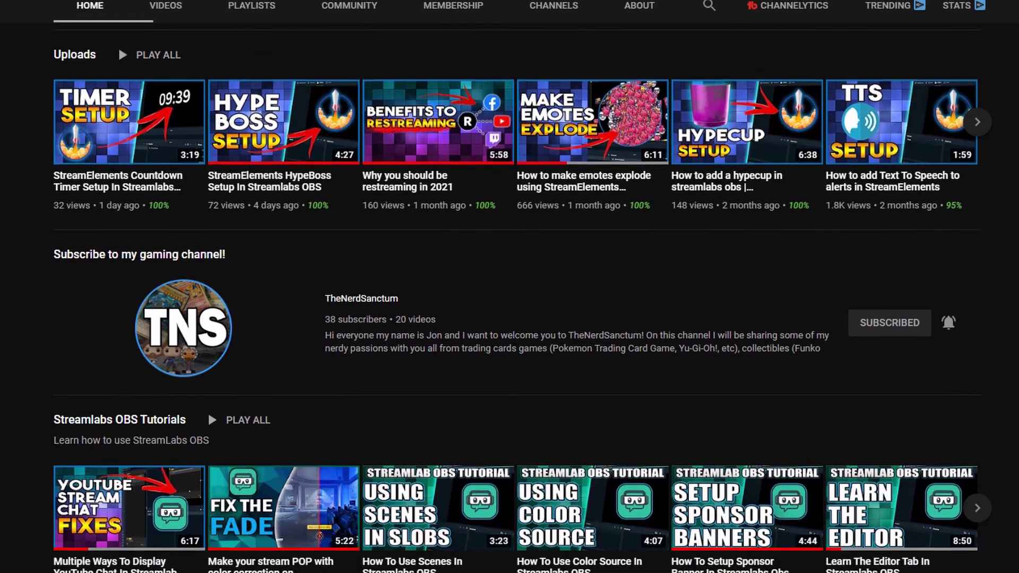
{"action": "scroll", "coordinate": [510, 287], "scroll_direction": "down", "scroll_amount": 4}
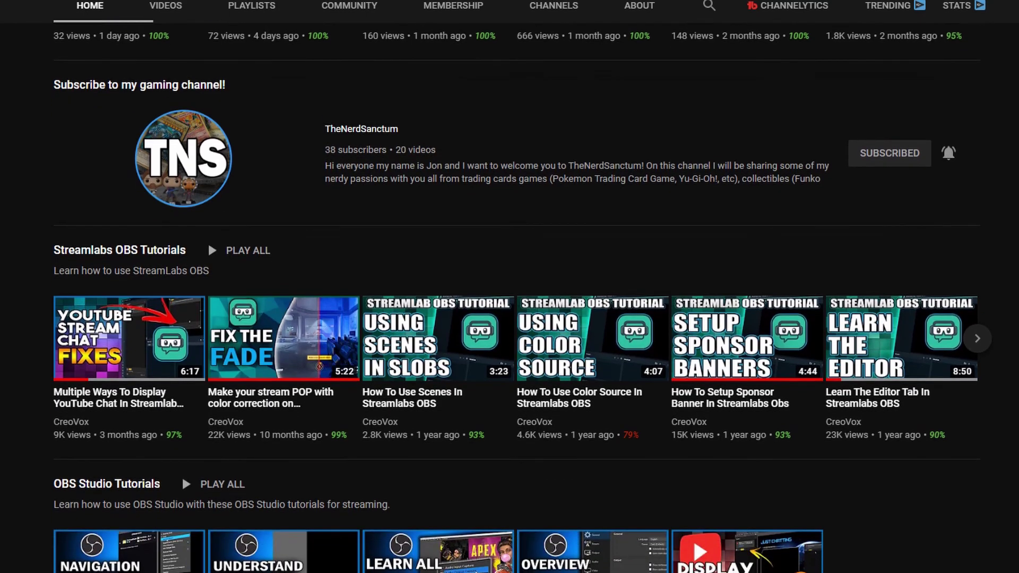
{"action": "scroll", "coordinate": [509, 286], "scroll_direction": "down", "scroll_amount": 4}
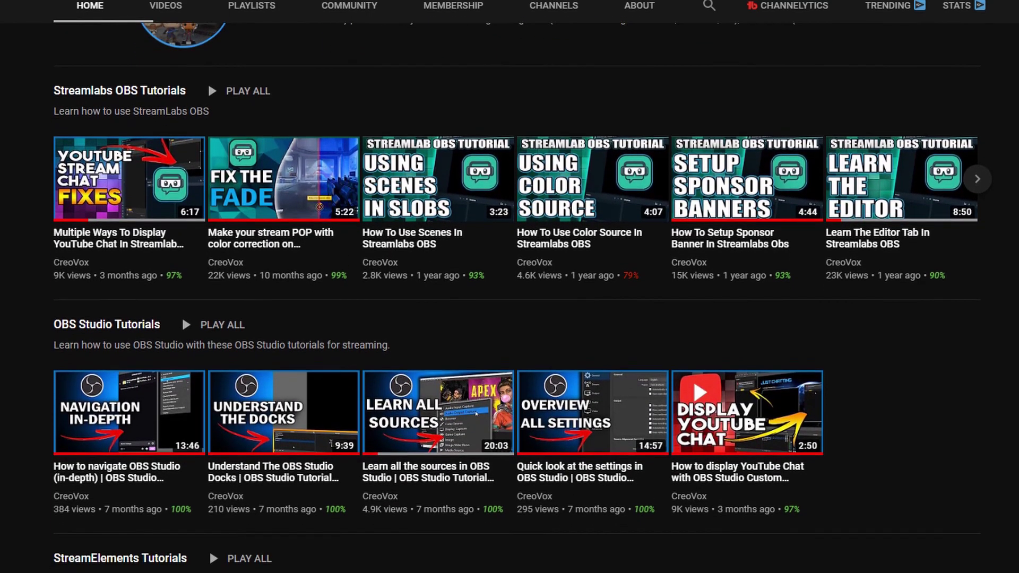
{"action": "scroll", "coordinate": [510, 287], "scroll_direction": "down", "scroll_amount": 4}
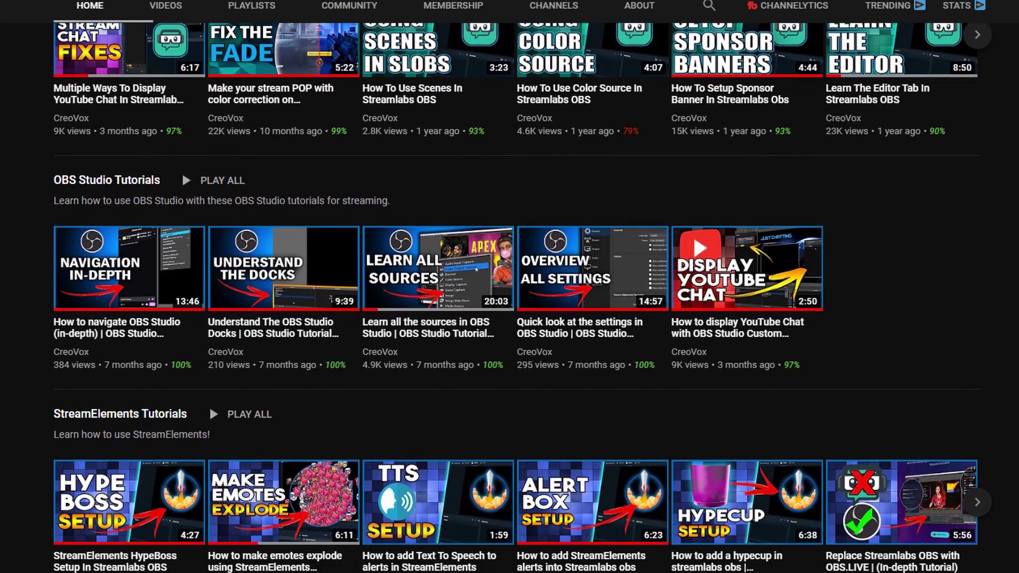
{"action": "scroll", "coordinate": [510, 286], "scroll_direction": "down", "scroll_amount": 4}
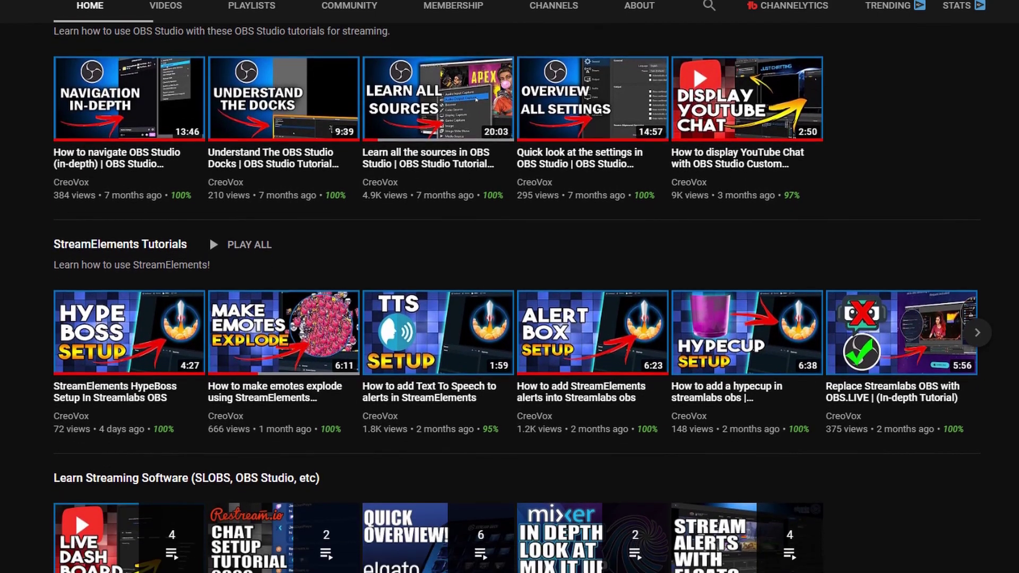
{"action": "scroll", "coordinate": [510, 287], "scroll_direction": "down", "scroll_amount": 4}
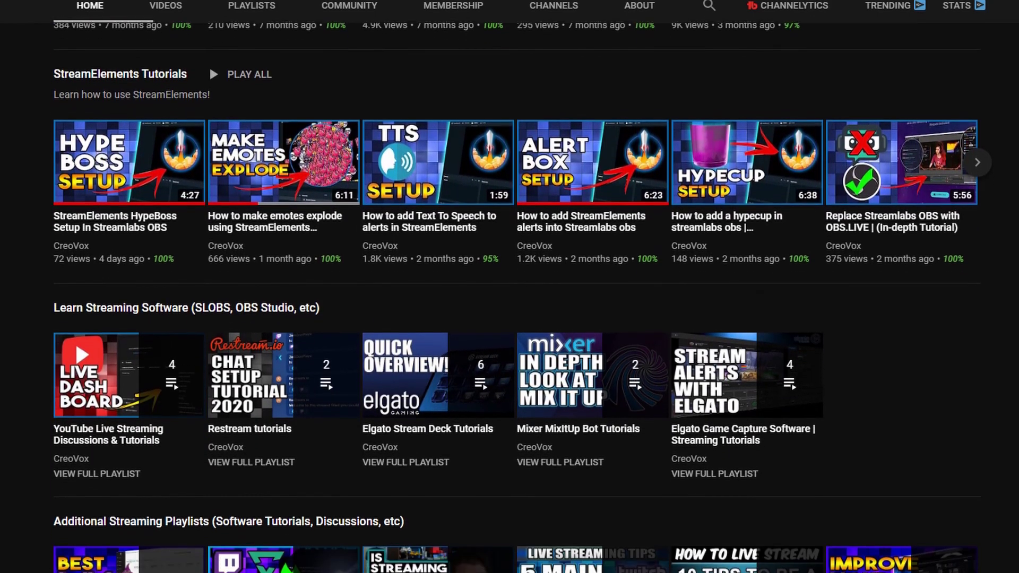
{"action": "scroll", "coordinate": [209, 67], "scroll_direction": "down", "scroll_amount": 2}
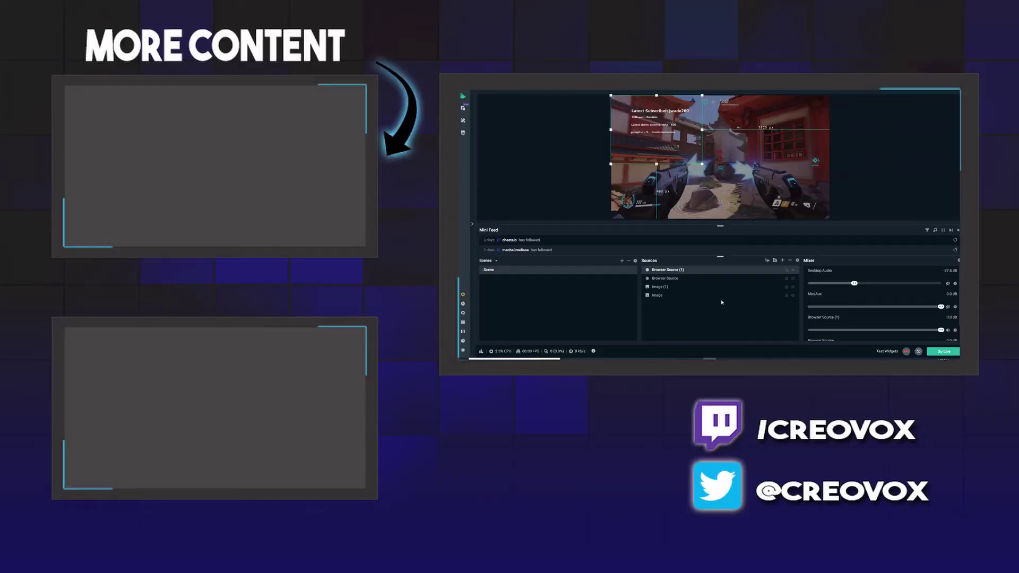